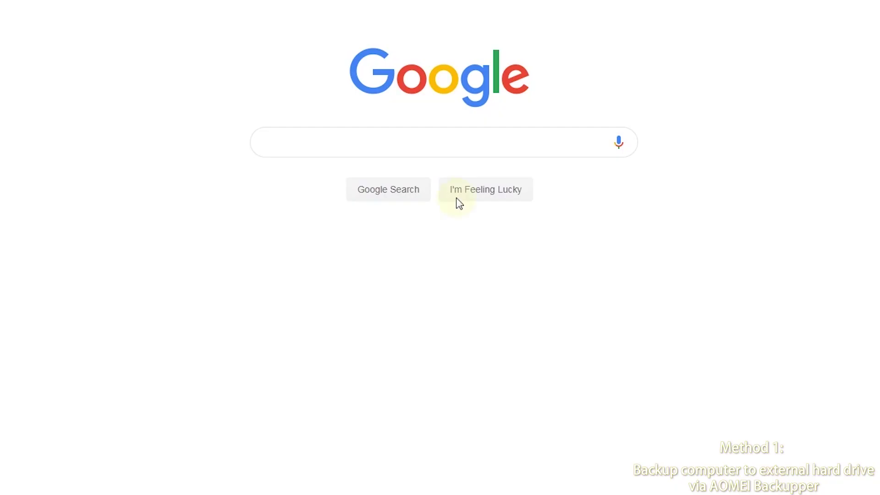
Search Google for AOMEI Backupper, download the freeware from its official site and run the installer
{"action": "left_click", "coordinate": [347, 146]}
{"action": "type", "text": "AOMEI"}
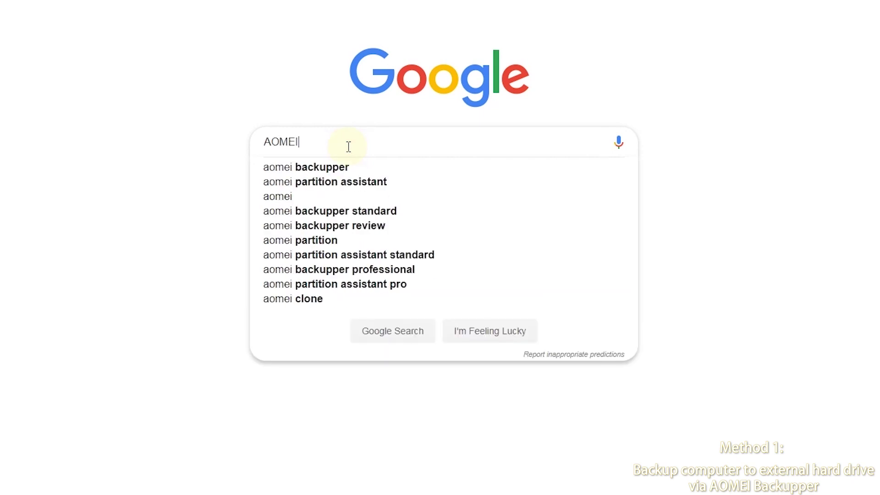
{"action": "type", "text": " Backupper"}
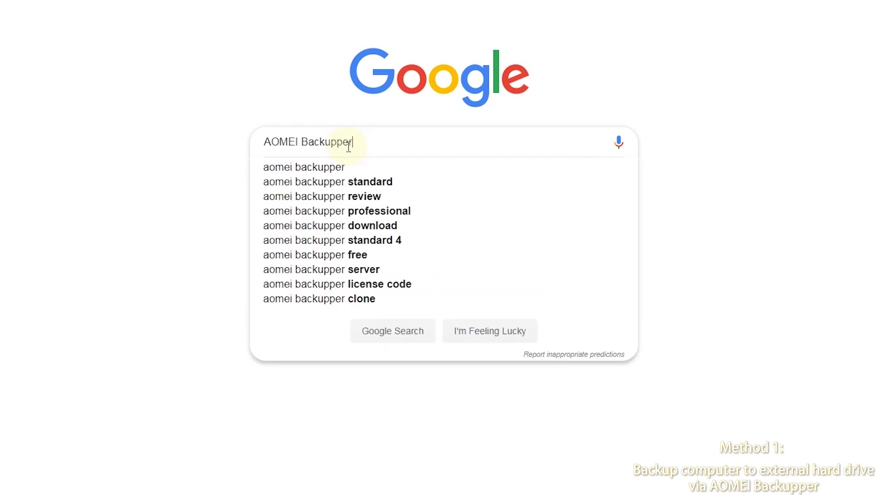
{"action": "key", "text": "Return"}
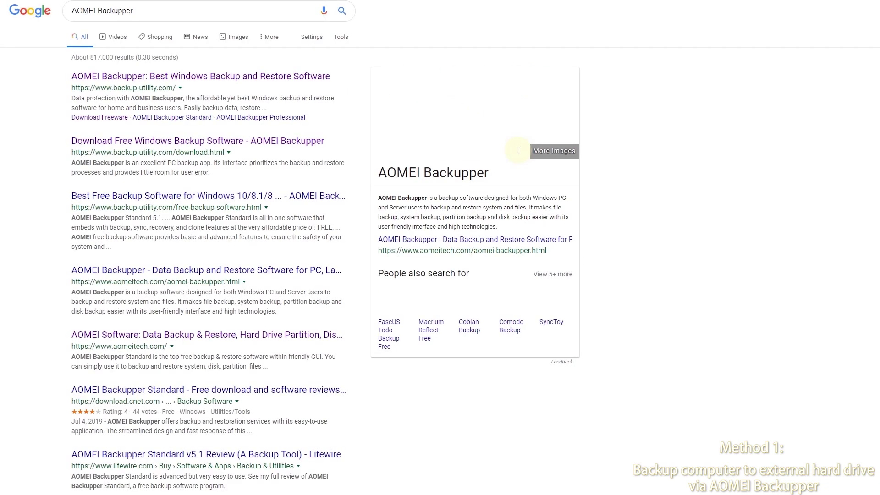
{"action": "left_click", "coordinate": [248, 76]}
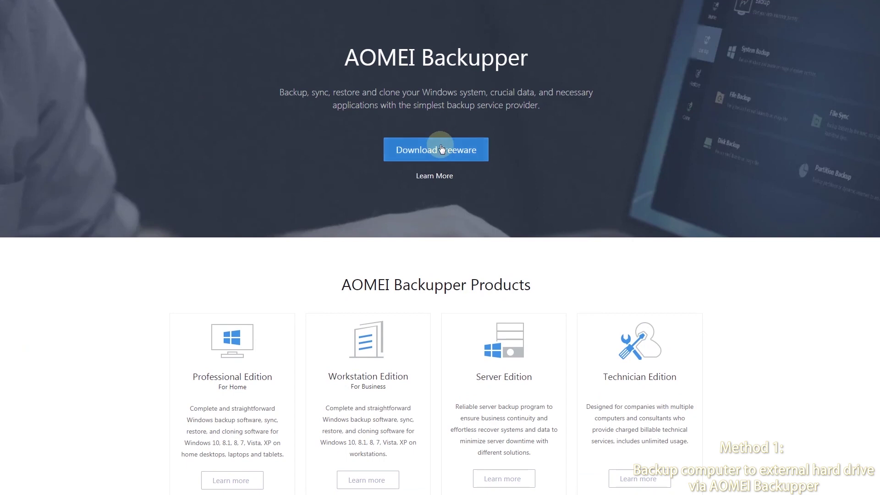
{"action": "left_click", "coordinate": [440, 149]}
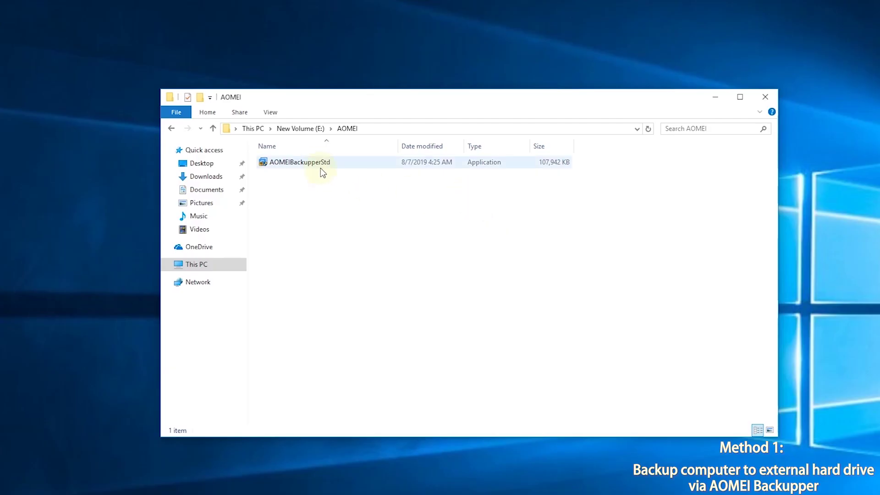
{"action": "double_click", "coordinate": [322, 161]}
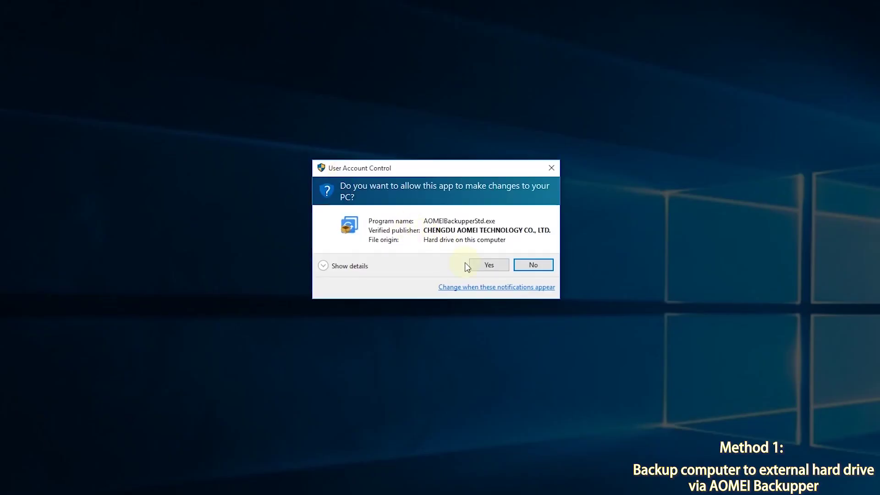
Allow the installer, keep English as setup language, install and launch AOMEI Backupper Standard
{"action": "left_click", "coordinate": [481, 264]}
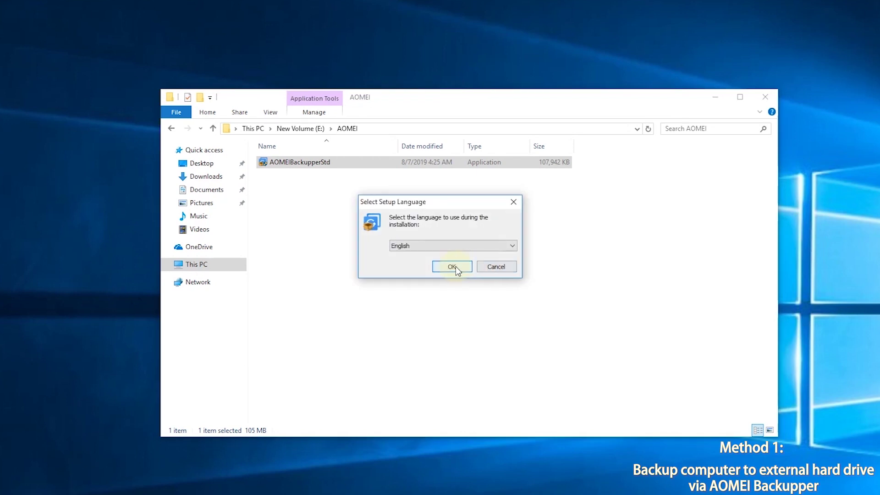
{"action": "left_click", "coordinate": [456, 269]}
{"action": "left_click", "coordinate": [453, 308]}
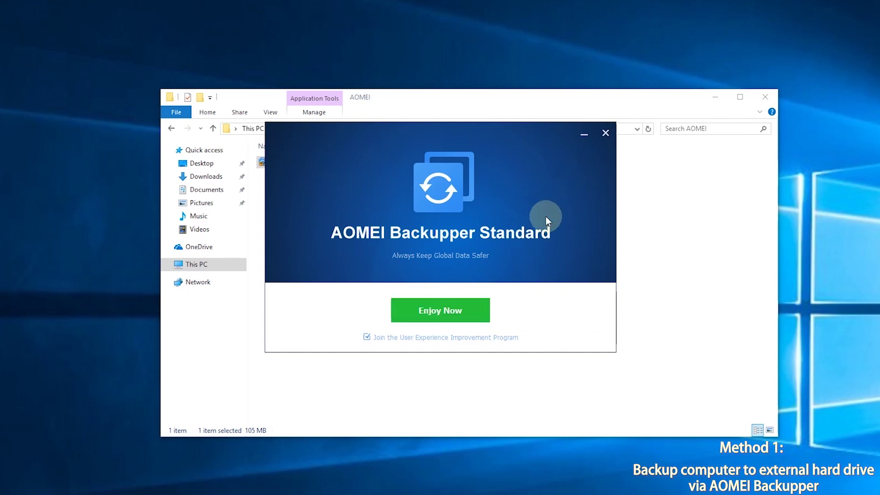
{"action": "left_click", "coordinate": [451, 316]}
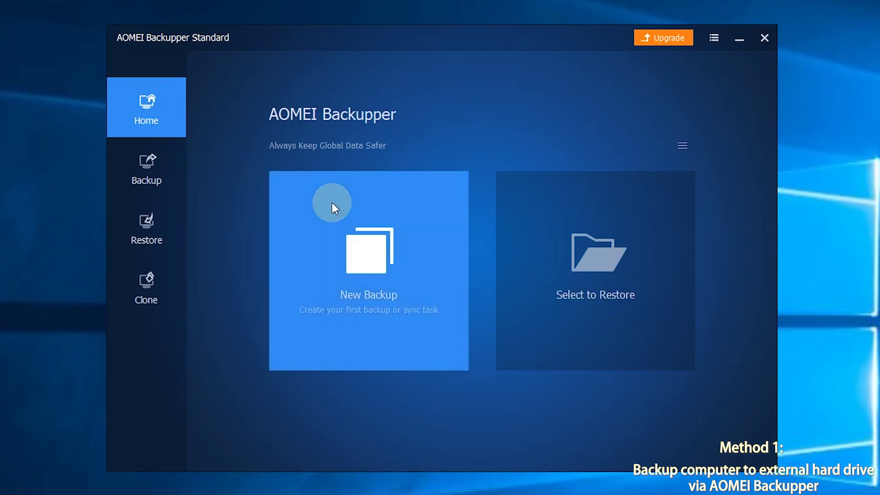
Show the Backup page with System, File, Disk, Partition Backup and File Sync options
{"action": "left_click", "coordinate": [154, 179]}
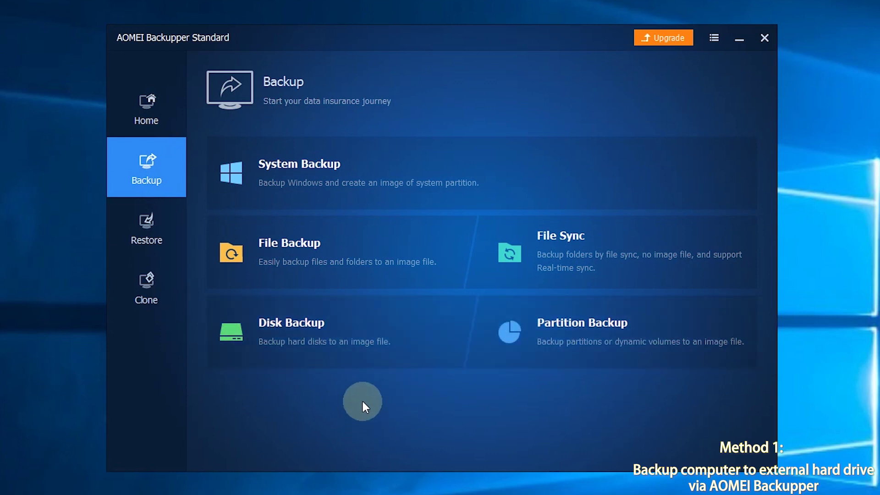
Look over the Restore page and its image file browser, then the Clone features
{"action": "left_click", "coordinate": [152, 230]}
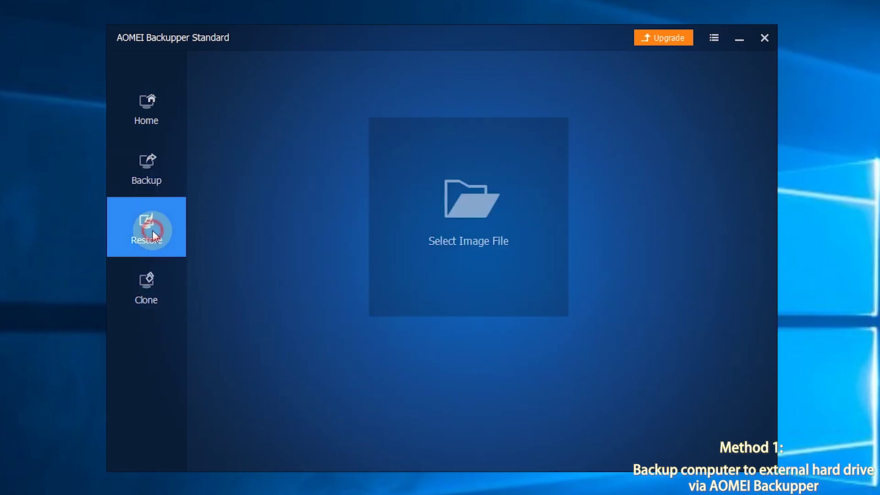
{"action": "left_click", "coordinate": [470, 232]}
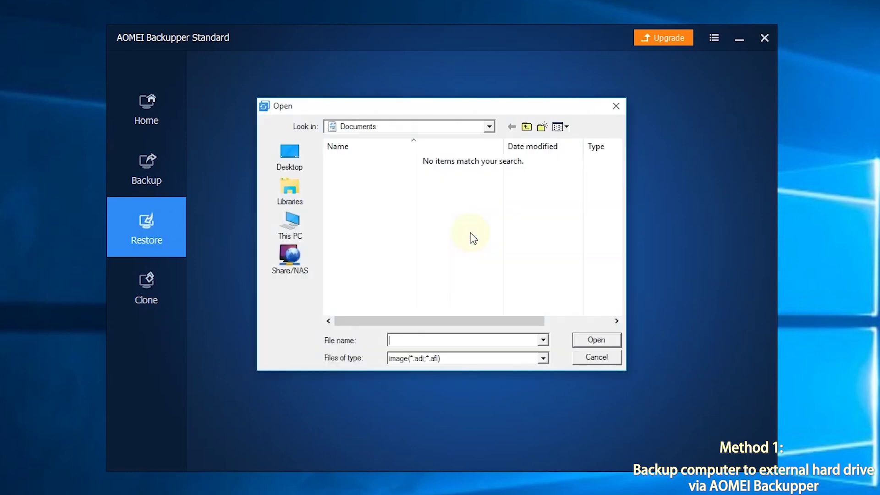
{"action": "left_click", "coordinate": [616, 106]}
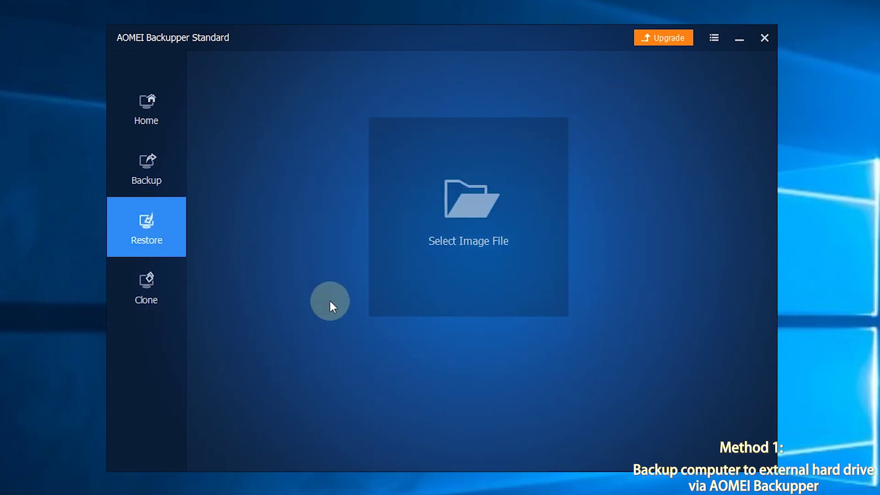
{"action": "left_click", "coordinate": [157, 298]}
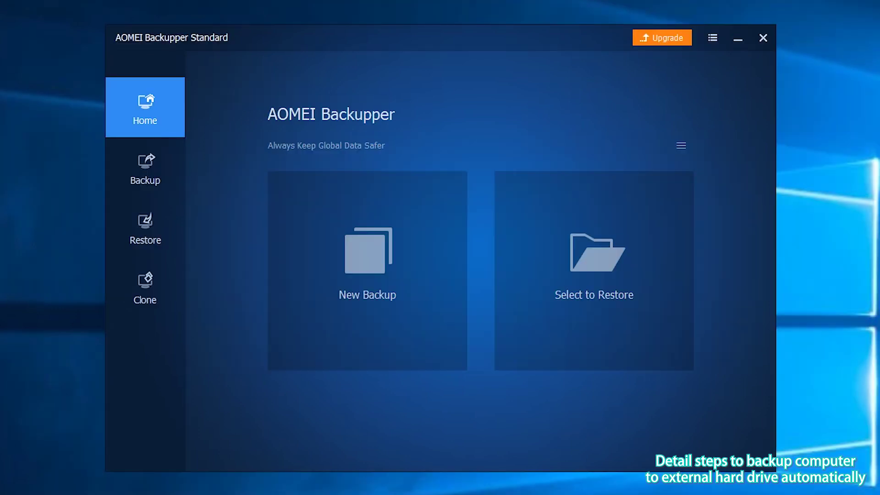
Create a new Disk Backup task and rename it from Disk Backup(1) to 'backup computer'
{"action": "left_click", "coordinate": [154, 168]}
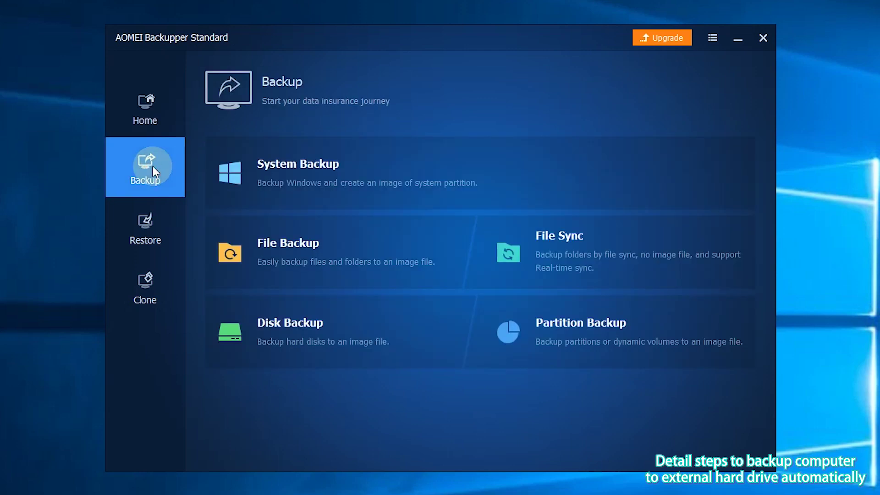
{"action": "left_click", "coordinate": [253, 353]}
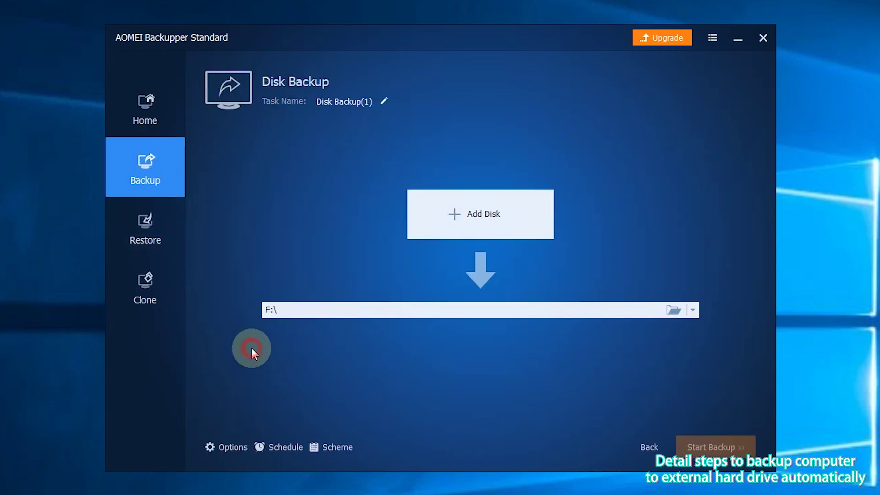
{"action": "left_click", "coordinate": [385, 102]}
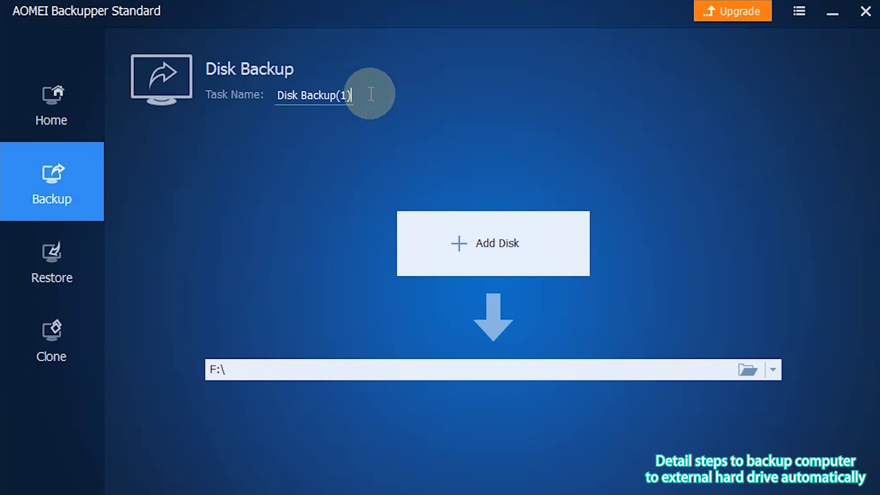
{"action": "key", "text": "BackSpace"}
{"action": "key", "text": "BackSpace"}
{"action": "key", "text": "BackSpace"}
{"action": "key", "text": "BackSpace"}
{"action": "key", "text": "BackSpace"}
{"action": "key", "text": "BackSpace"}
{"action": "key", "text": "BackSpace"}
{"action": "key", "text": "BackSpace"}
{"action": "key", "text": "BackSpace"}
{"action": "key", "text": "BackSpace"}
{"action": "key", "text": "BackSpace"}
{"action": "key", "text": "BackSpace"}
{"action": "key", "text": "BackSpace"}
{"action": "key", "text": "BackSpace"}
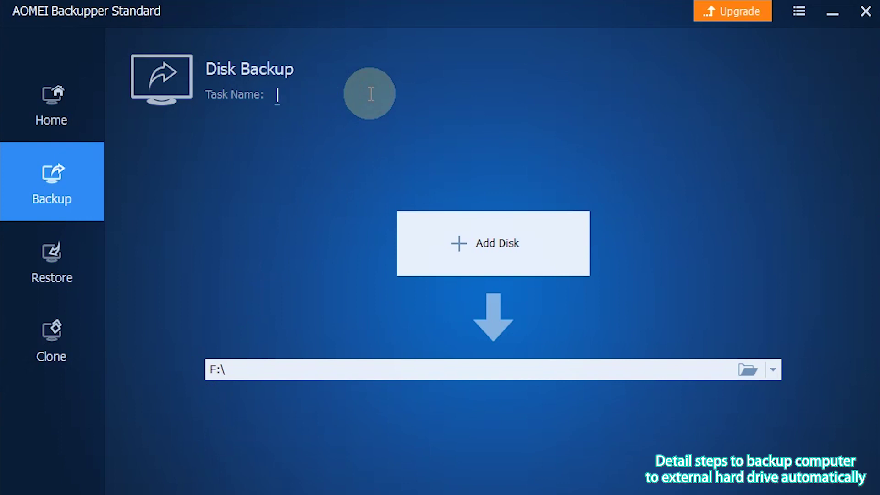
{"action": "type", "text": "backup computer"}
{"action": "key", "text": "Return"}
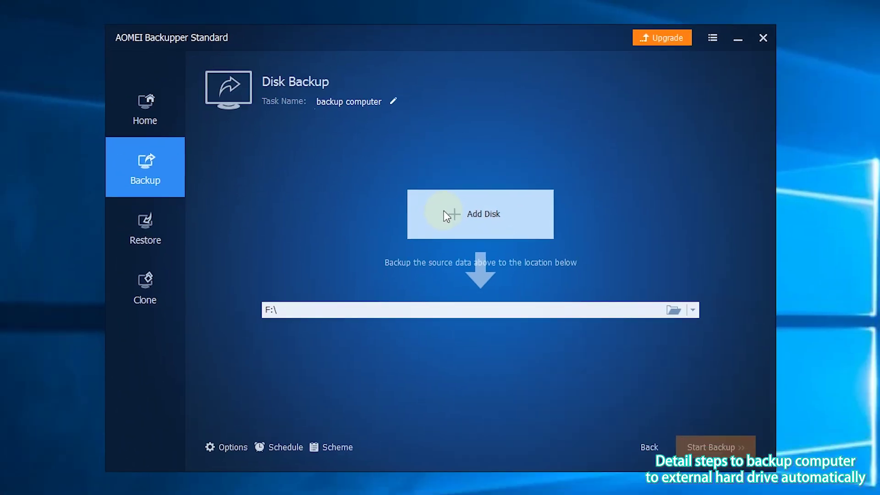
Add Disk0 (465.76GB, holding C:) as the backup source disk
{"action": "left_click", "coordinate": [445, 240]}
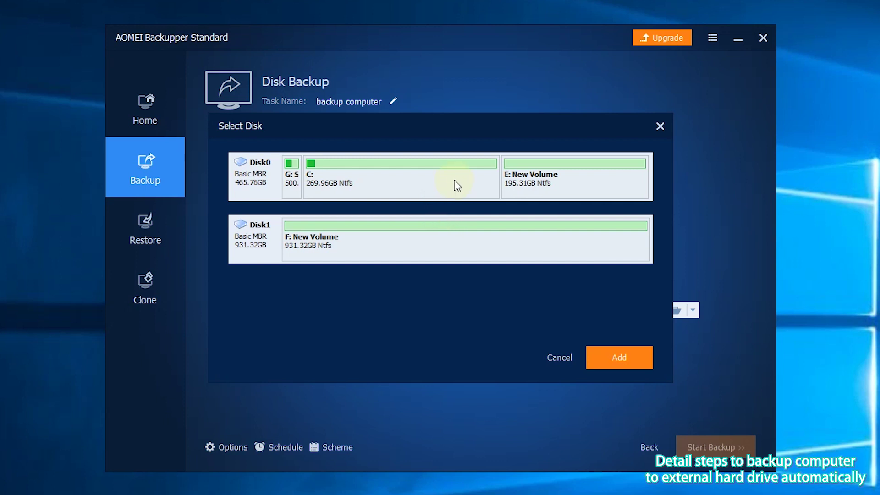
{"action": "left_click", "coordinate": [454, 181]}
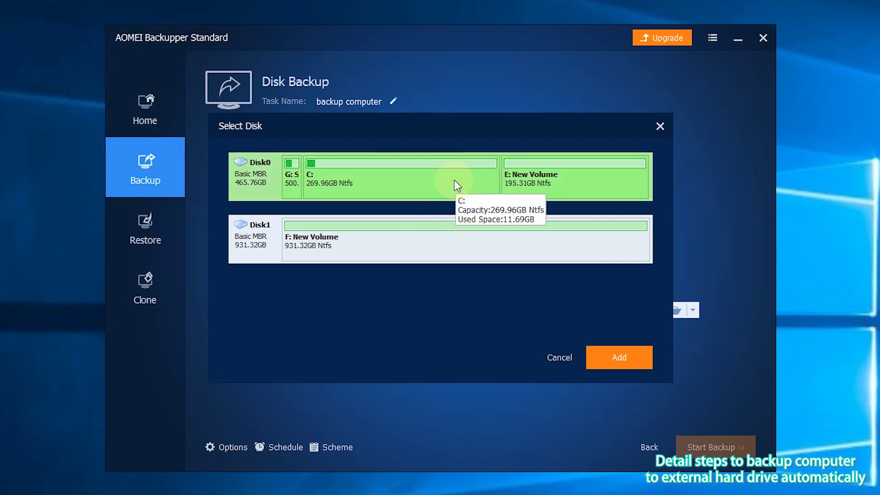
{"action": "left_click", "coordinate": [614, 360]}
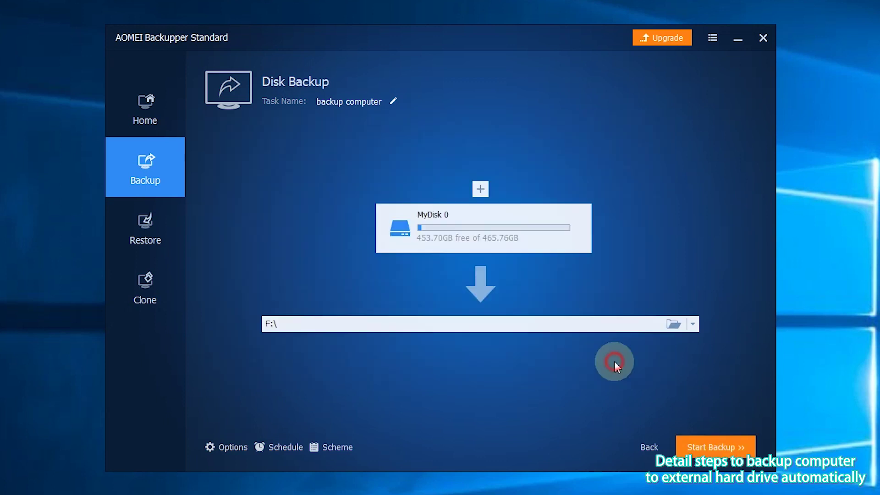
Pick New Volume (F:) under This PC as the F:\ backup destination
{"action": "left_click", "coordinate": [674, 324]}
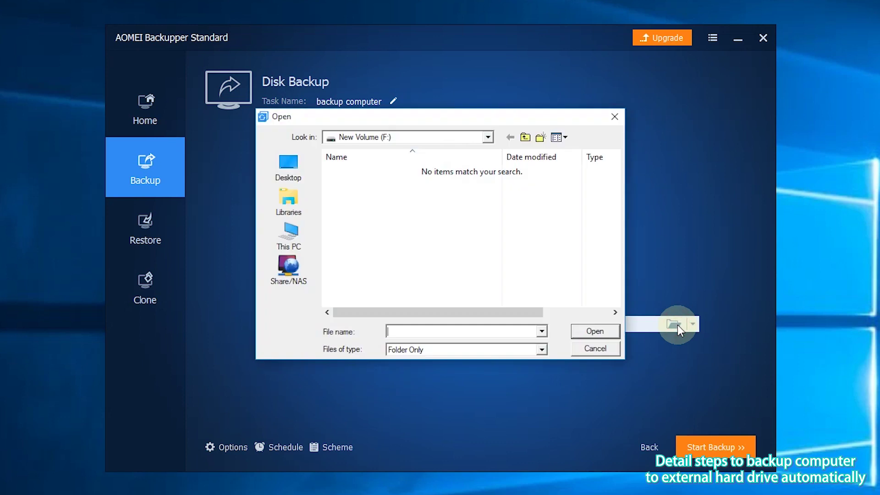
{"action": "left_click", "coordinate": [288, 234]}
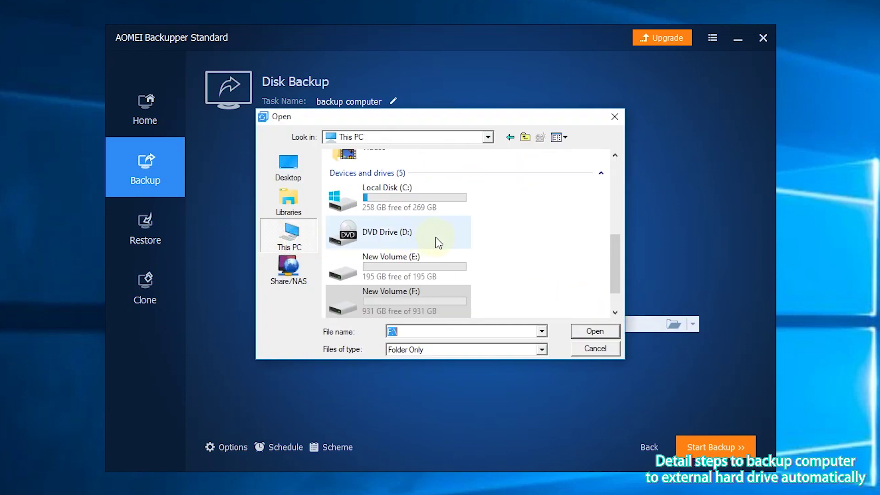
{"action": "left_click", "coordinate": [437, 296]}
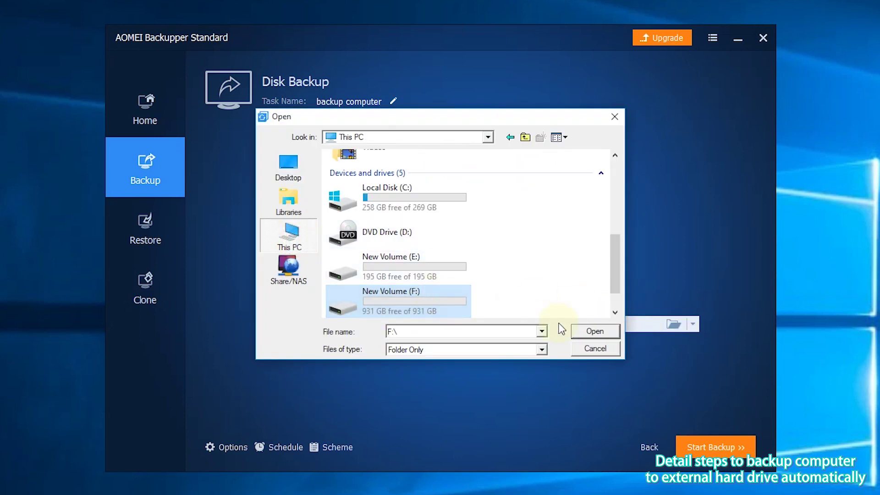
{"action": "left_click", "coordinate": [596, 330]}
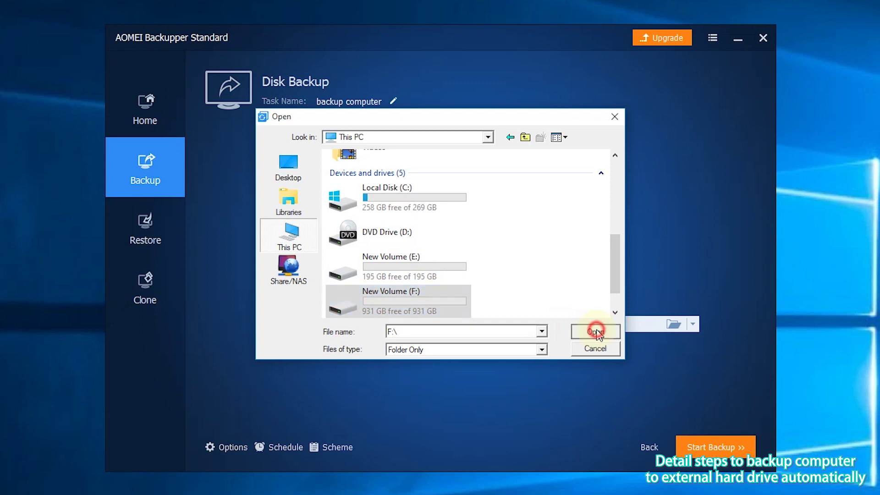
{"action": "left_click", "coordinate": [281, 447]}
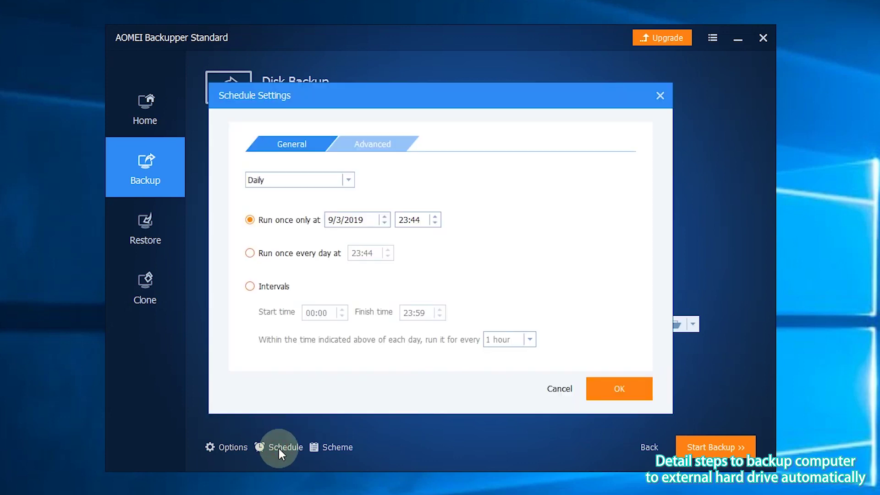
Change the schedule frequency from Daily to Weekly on Monday at 23:44
{"action": "left_click", "coordinate": [347, 180]}
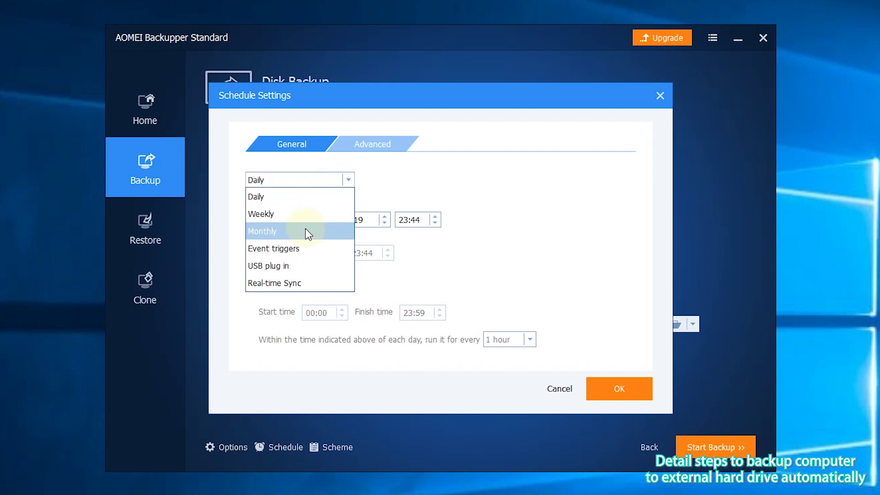
{"action": "left_click", "coordinate": [307, 214]}
{"action": "left_click", "coordinate": [334, 220]}
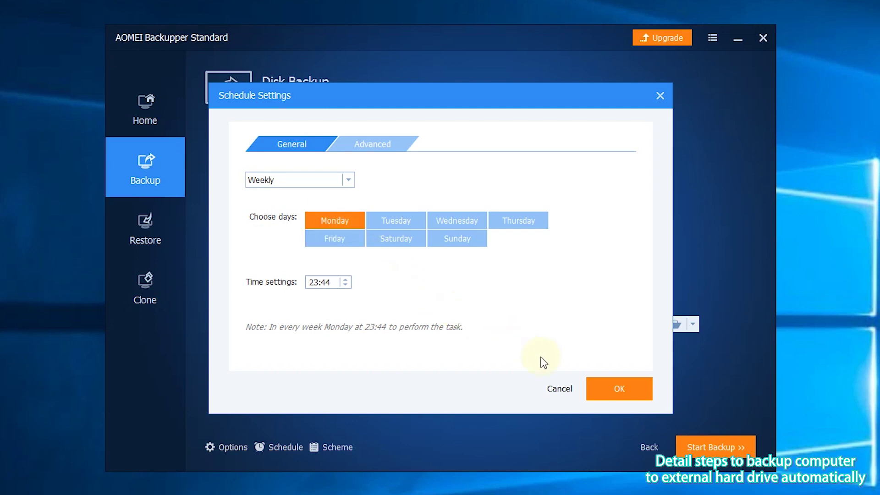
Save the weekly schedule, start the disk backup to F:\ immediately, and finish when complete
{"action": "left_click", "coordinate": [617, 387]}
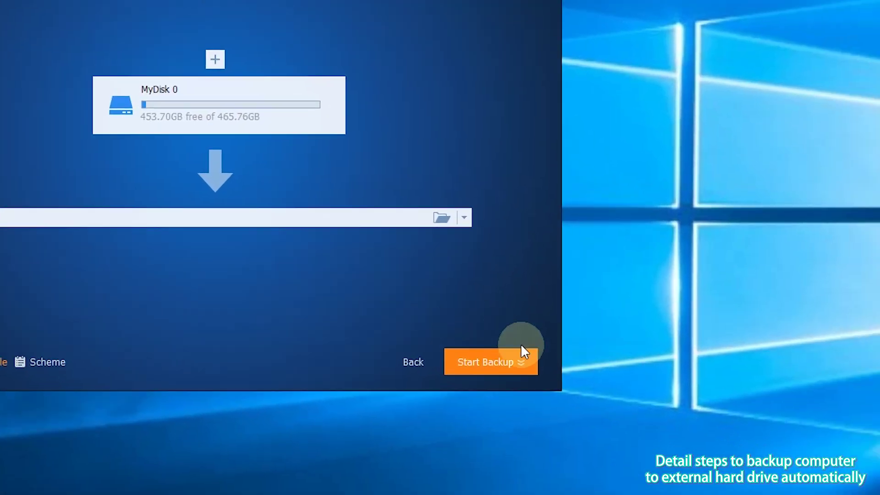
{"action": "left_click", "coordinate": [583, 384]}
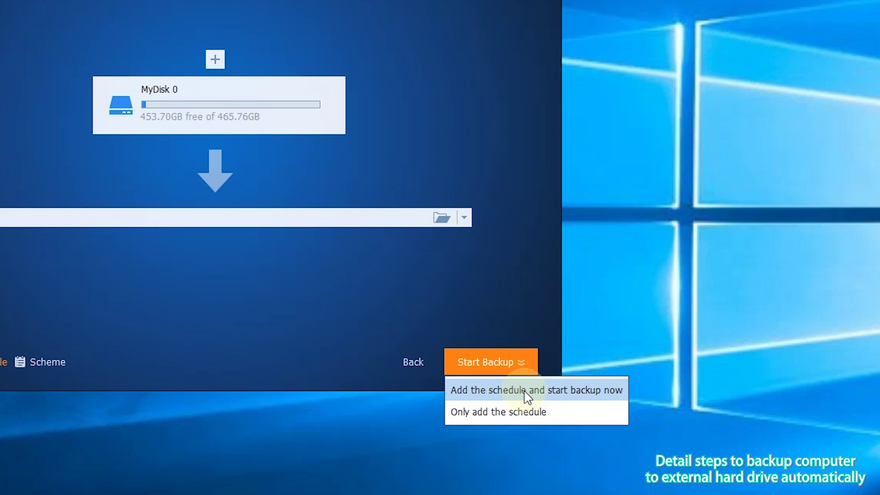
{"action": "left_click", "coordinate": [527, 393]}
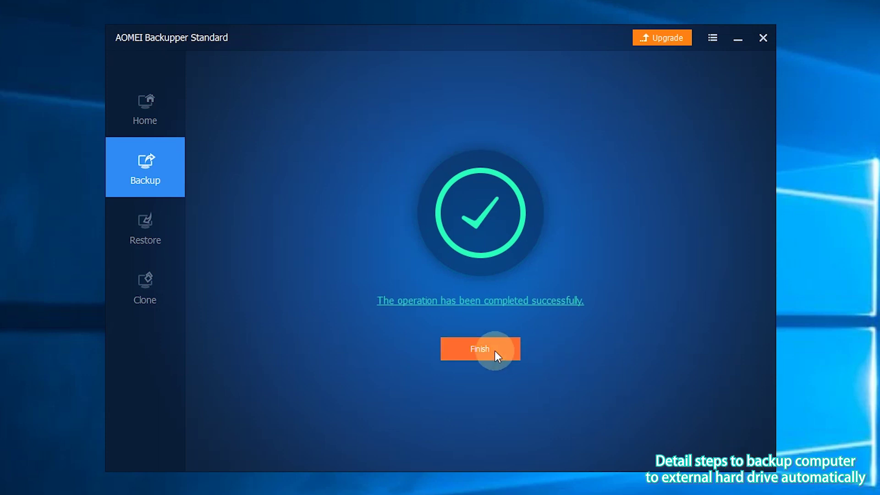
{"action": "left_click", "coordinate": [496, 355]}
{"action": "left_click", "coordinate": [453, 171]}
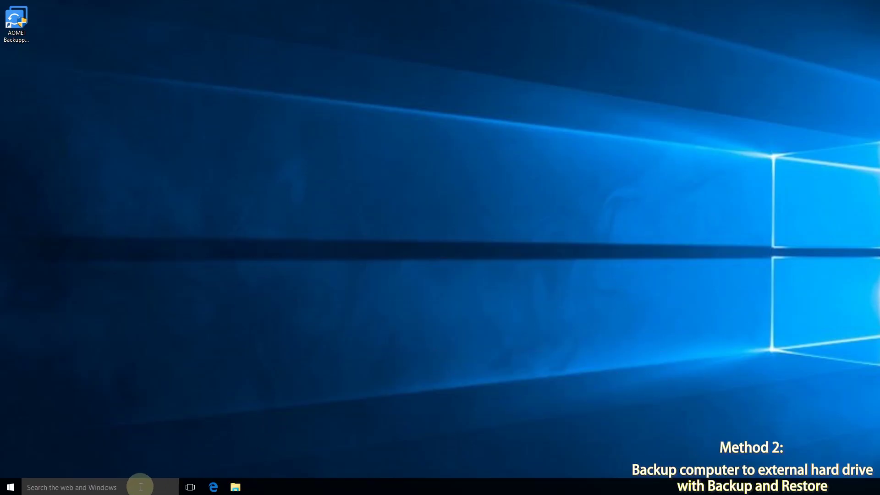
Go through Settings > Update & security > Backup to Backup and Restore (Windows 7)
{"action": "left_click", "coordinate": [10, 487]}
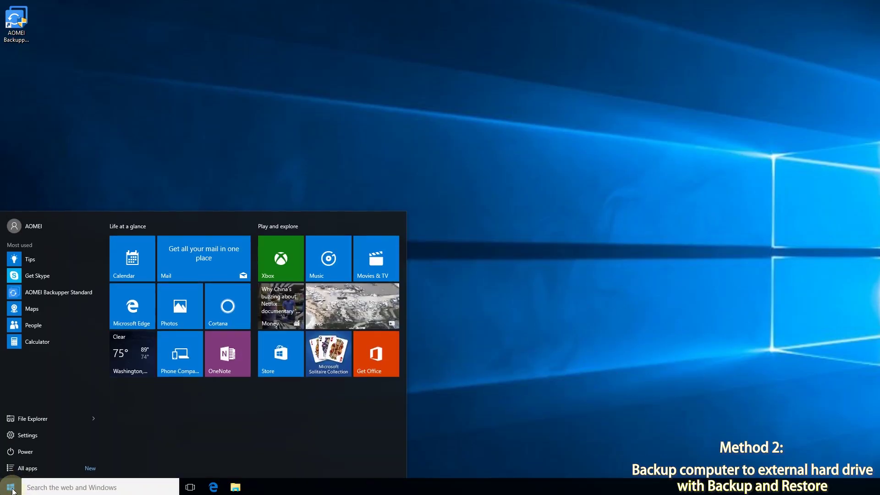
{"action": "left_click", "coordinate": [26, 438]}
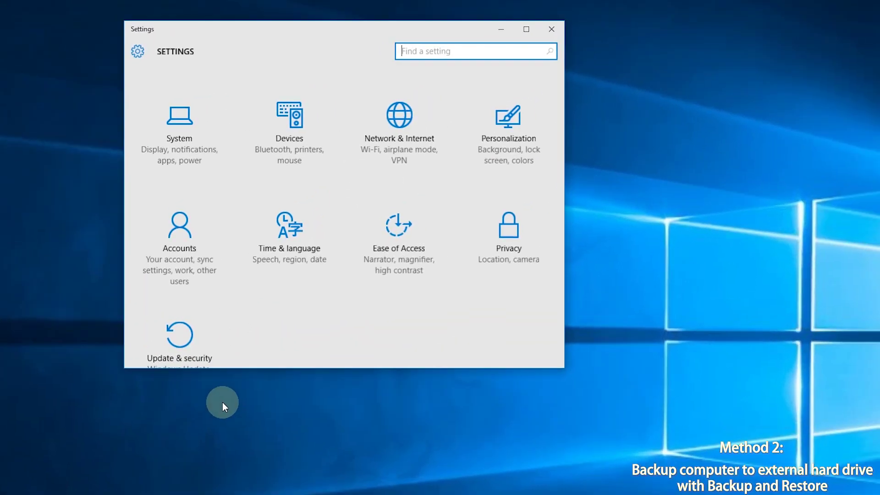
{"action": "scroll", "coordinate": [339, 306], "scroll_direction": "down", "scroll_amount": 2}
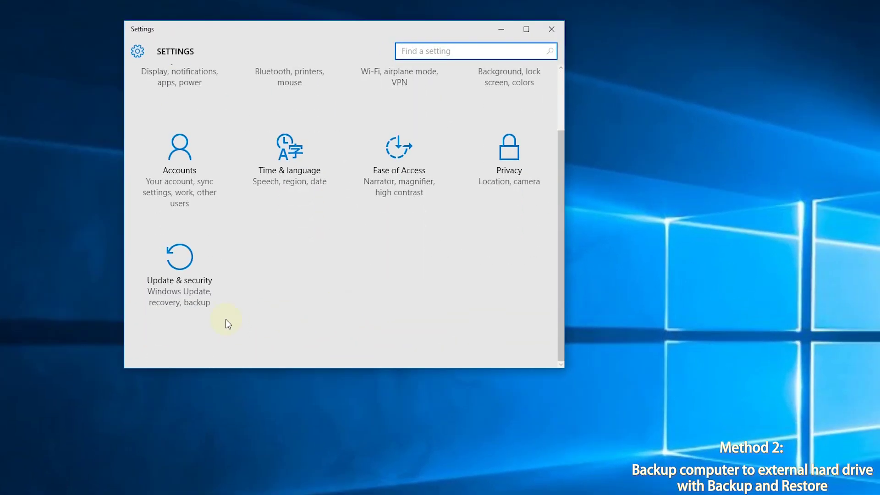
{"action": "left_click", "coordinate": [190, 305]}
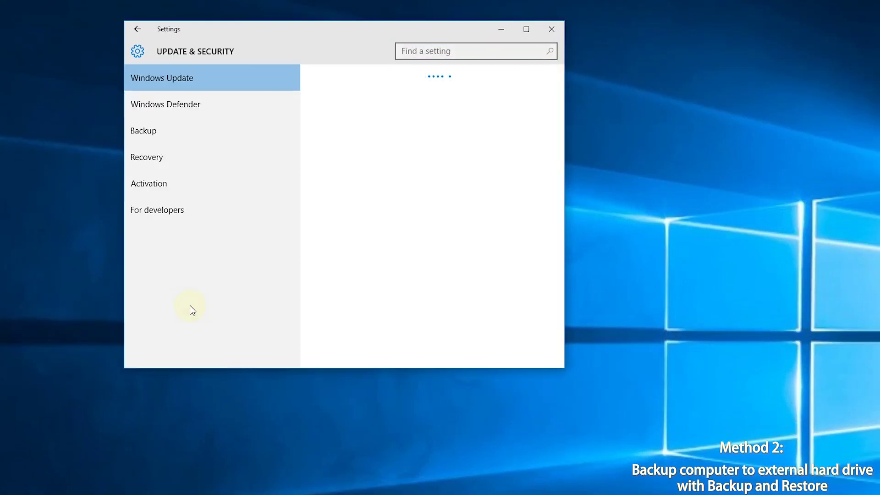
{"action": "left_click", "coordinate": [169, 139]}
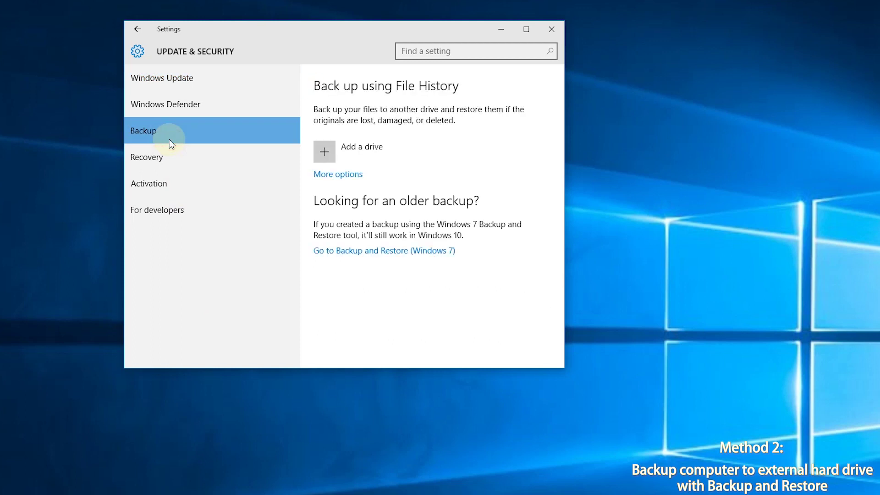
{"action": "left_click", "coordinate": [364, 255]}
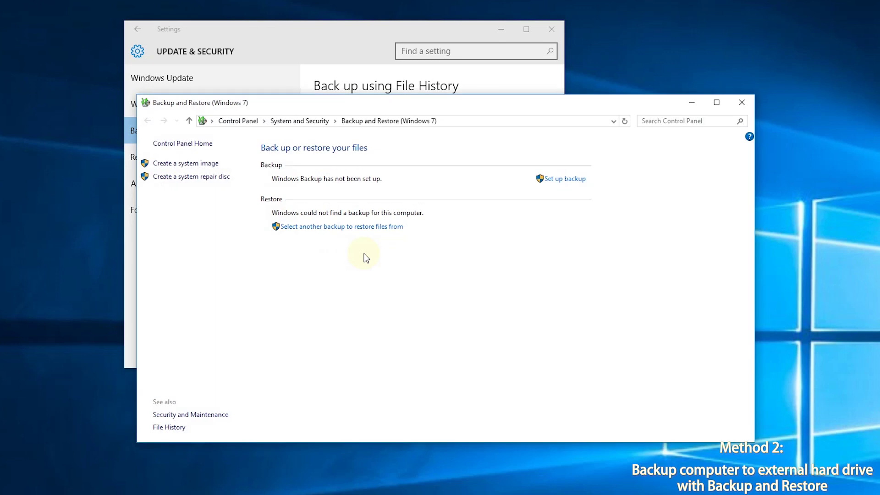
Start a new Windows backup to New Volume (F:), choosing to pick its contents manually
{"action": "left_click", "coordinate": [576, 180]}
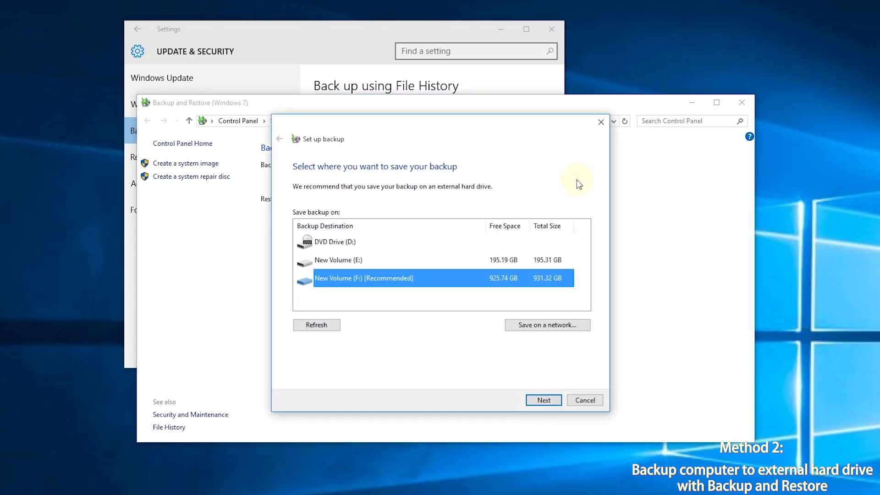
{"action": "left_click", "coordinate": [539, 401]}
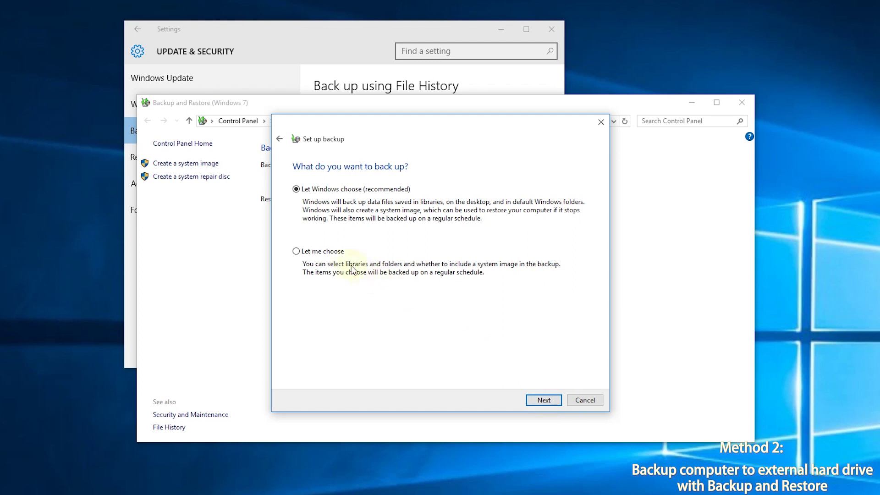
{"action": "left_click", "coordinate": [296, 252]}
Add Local Disk (C:) and System Reserved (G:) to the backup, then review settings and bring up the schedule
{"action": "left_click", "coordinate": [545, 400]}
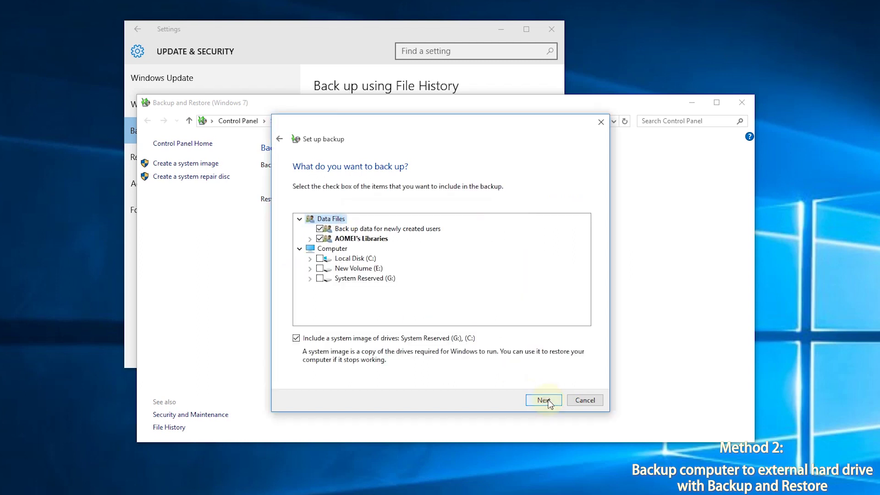
{"action": "left_click", "coordinate": [350, 260]}
{"action": "left_click", "coordinate": [319, 259]}
{"action": "left_click", "coordinate": [320, 279]}
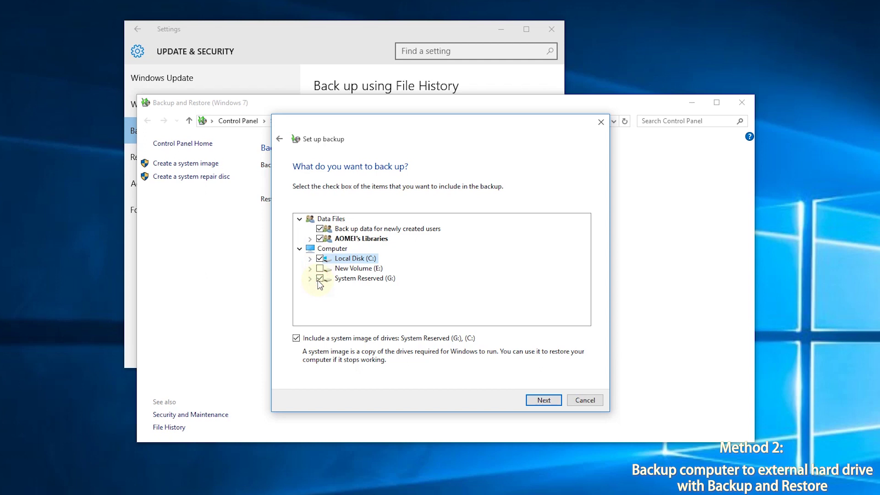
{"action": "left_click", "coordinate": [533, 399]}
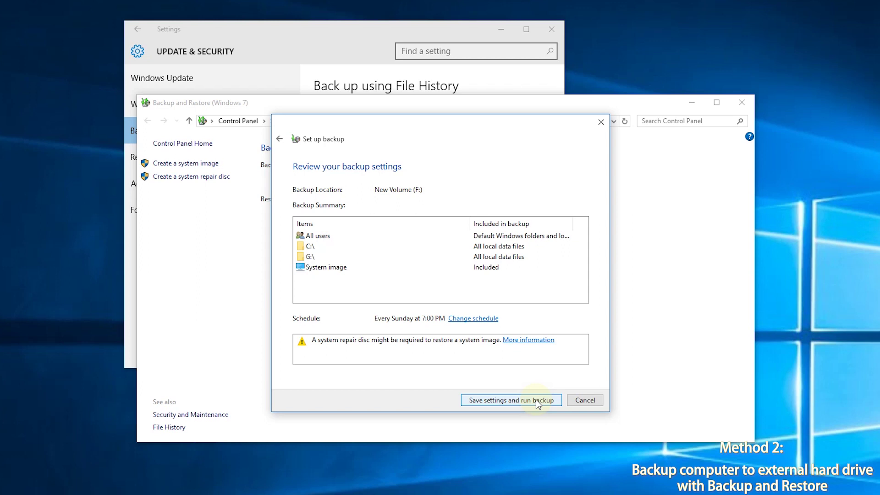
{"action": "left_click", "coordinate": [492, 318]}
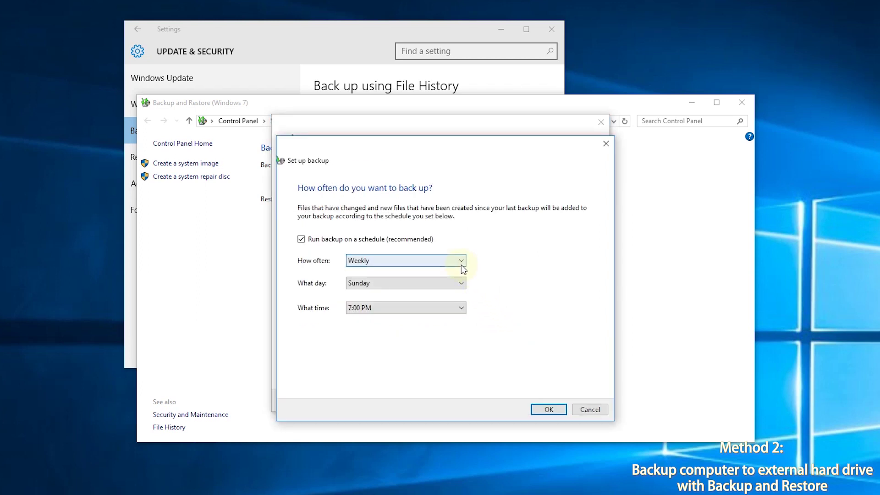
Keep the schedule at Weekly, Sunday, 7:00 PM, then save settings and run the backup
{"action": "left_click", "coordinate": [460, 265]}
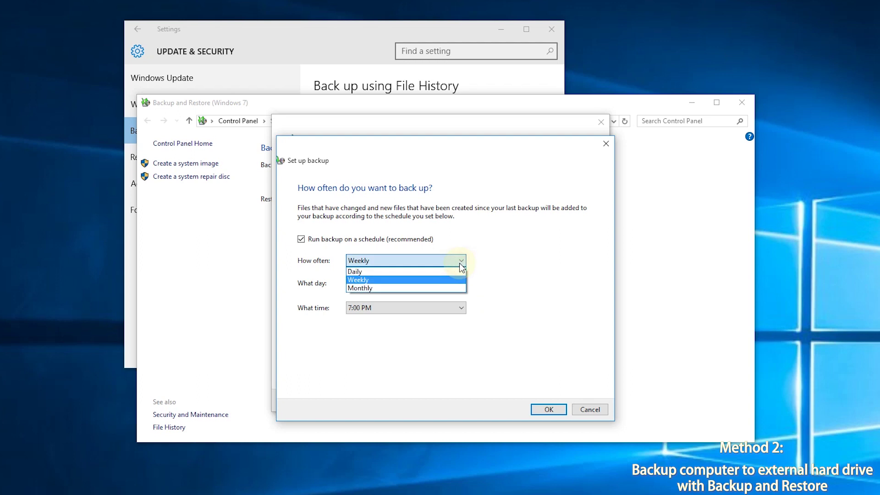
{"action": "left_click", "coordinate": [461, 265]}
{"action": "left_click", "coordinate": [458, 284]}
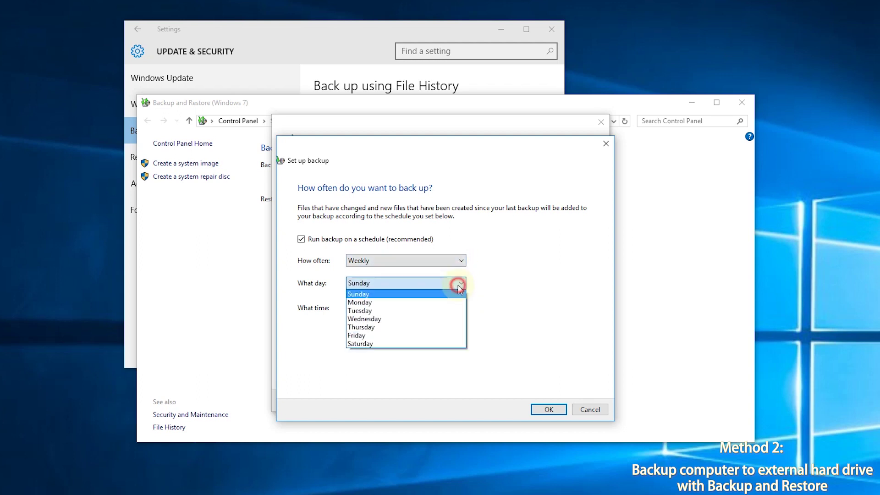
{"action": "left_click", "coordinate": [459, 286]}
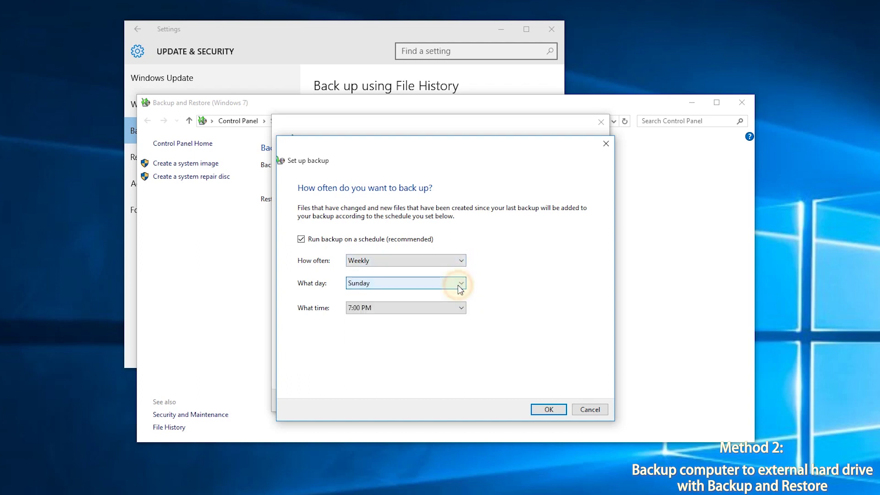
{"action": "left_click", "coordinate": [459, 309]}
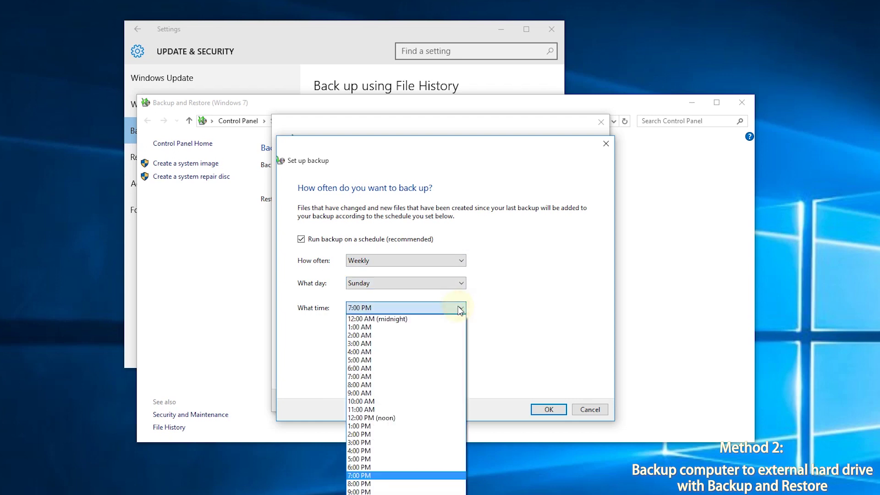
{"action": "left_click", "coordinate": [459, 310]}
{"action": "left_click", "coordinate": [550, 409]}
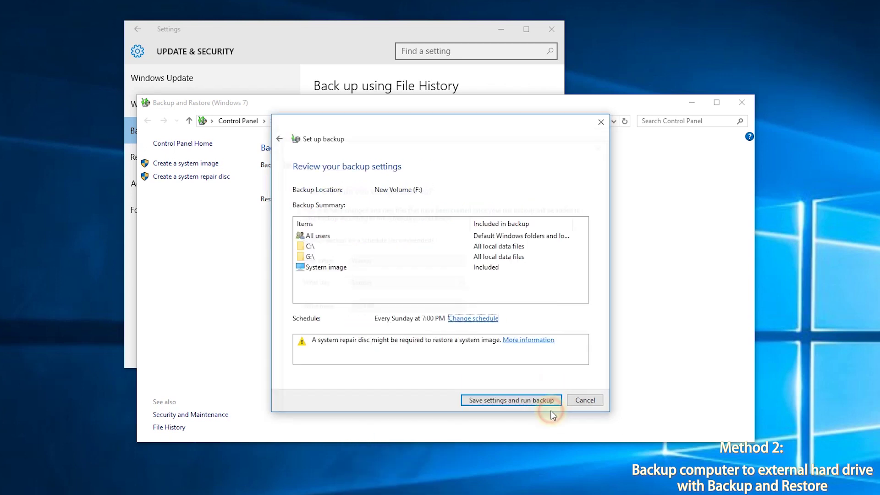
{"action": "left_click", "coordinate": [549, 404]}
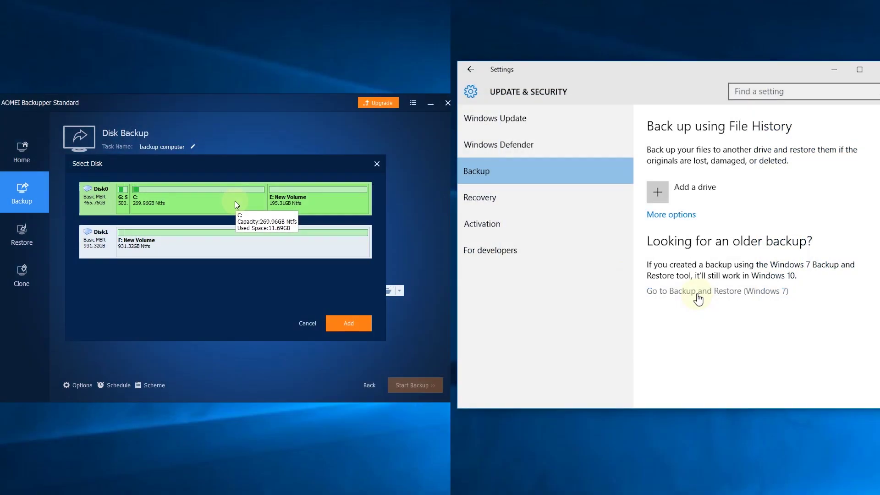
In AOMEI Disk Backup, add Disk0 as the source and set New Volume (F:) as destination
{"action": "left_click", "coordinate": [698, 296]}
{"action": "left_click", "coordinate": [345, 324]}
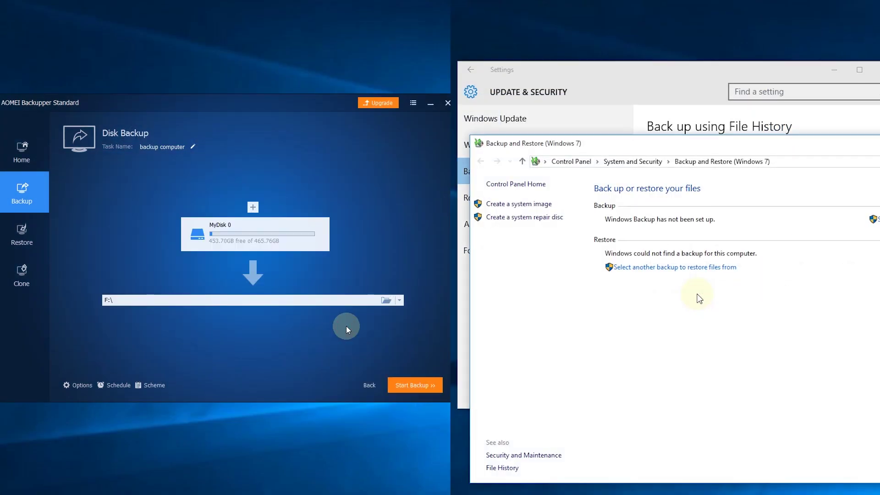
{"action": "left_click", "coordinate": [388, 301]}
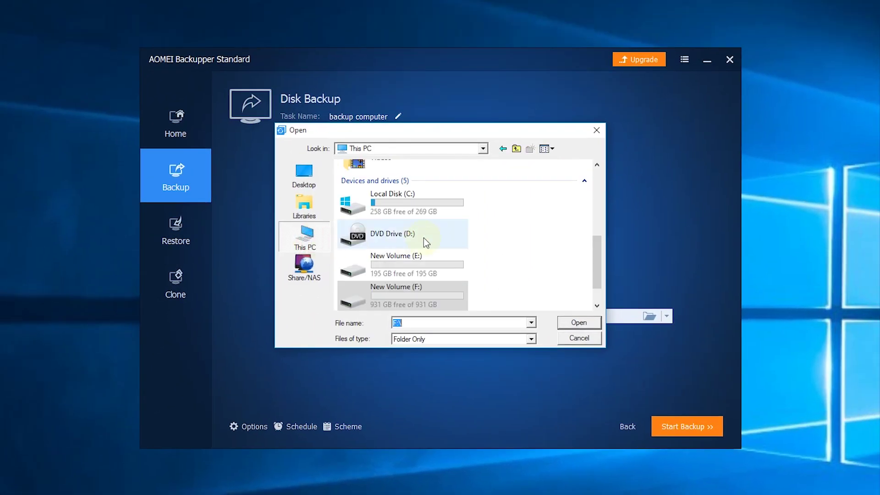
{"action": "left_click", "coordinate": [435, 294]}
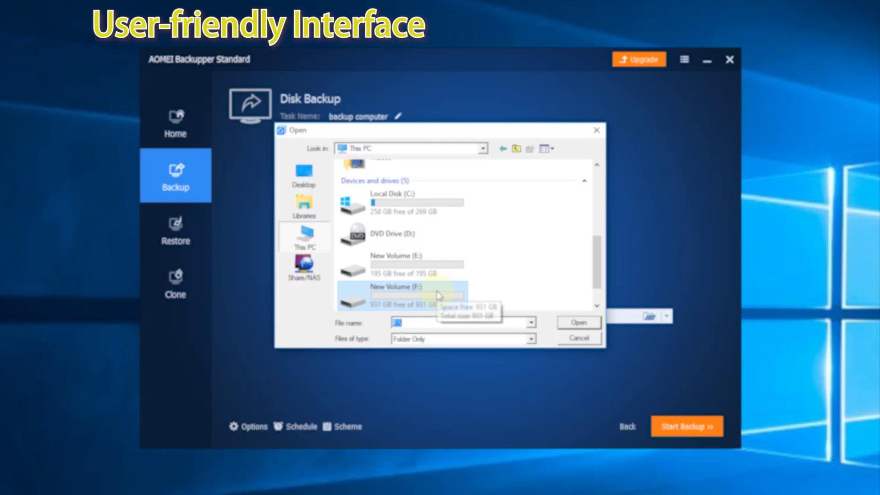
{"action": "left_click", "coordinate": [579, 323]}
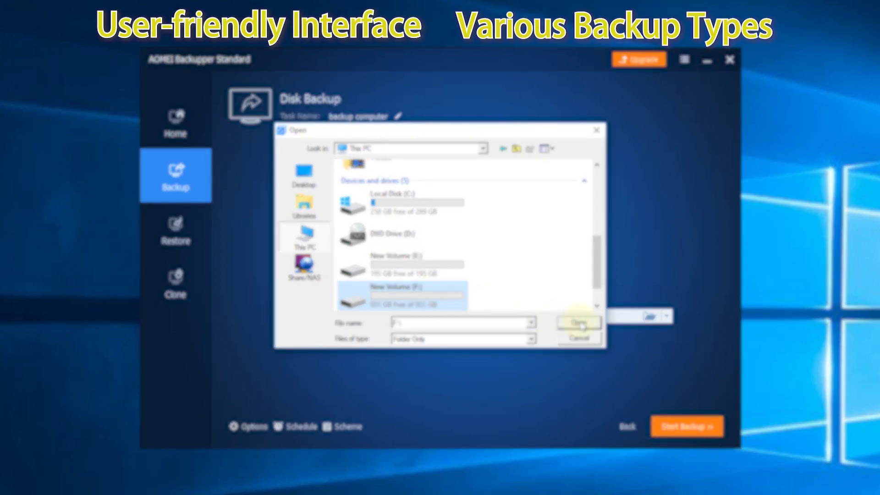